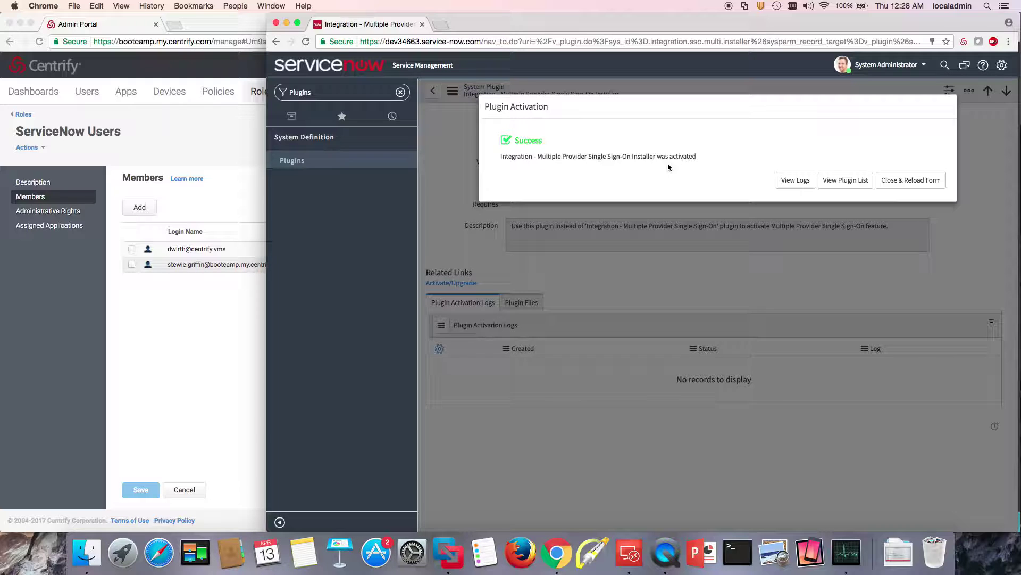
Close the Multiple Provider Single Sign-On Installer activation dialog and reload the plugin form in ServiceNow
click(224, 330)
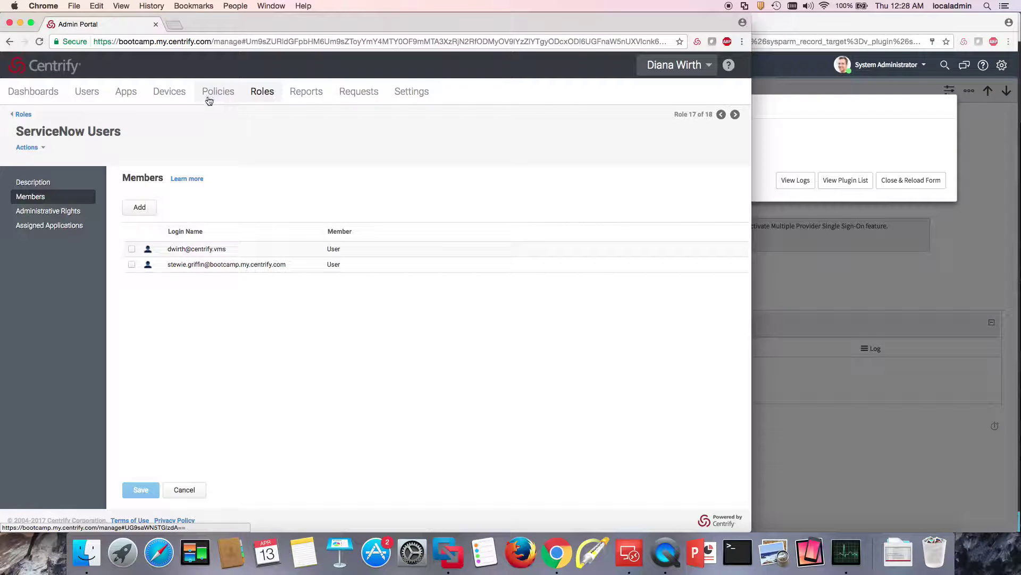
click(770, 98)
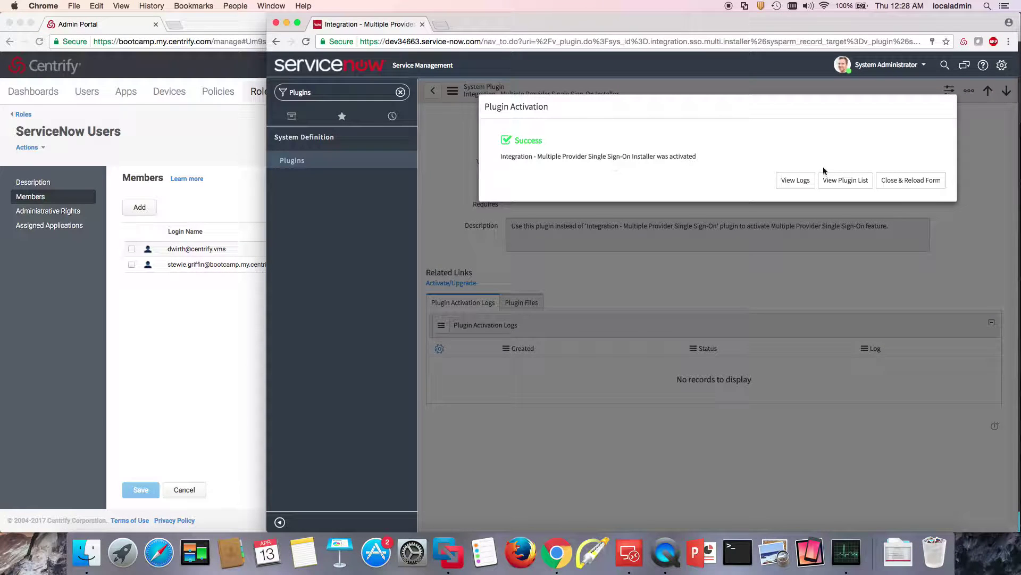
click(904, 181)
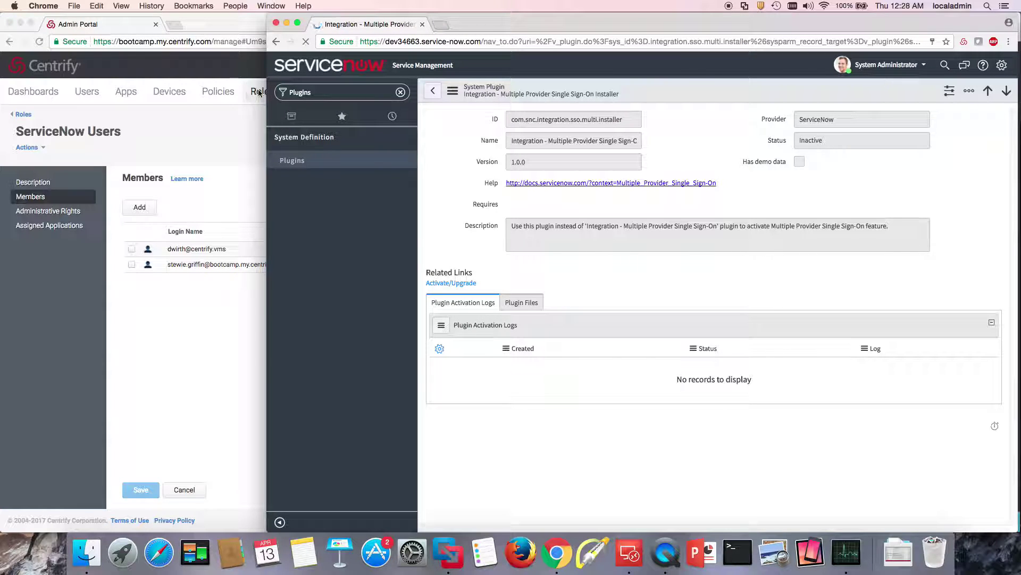
Filter the ServiceNow navigator by Multi and open the x509 Certificate list under Multi-Provider SSO administration
key(super+a)
key(BackSpace)
text(Multi)
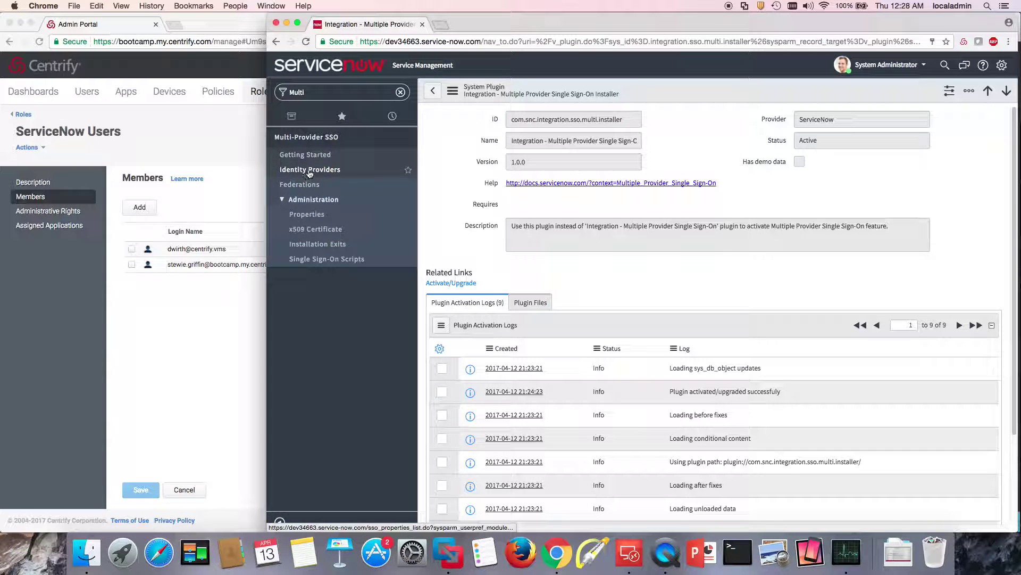
click(322, 234)
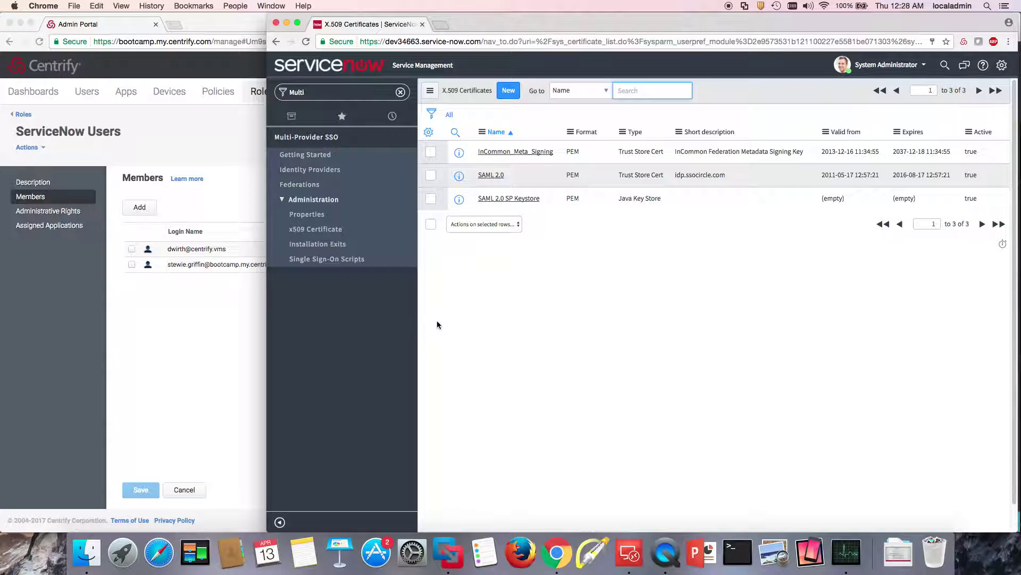
Switch to the Centrify Admin Portal, point out the two ServiceNow Users role members with freehand arrows, and clear the drawing
click(220, 349)
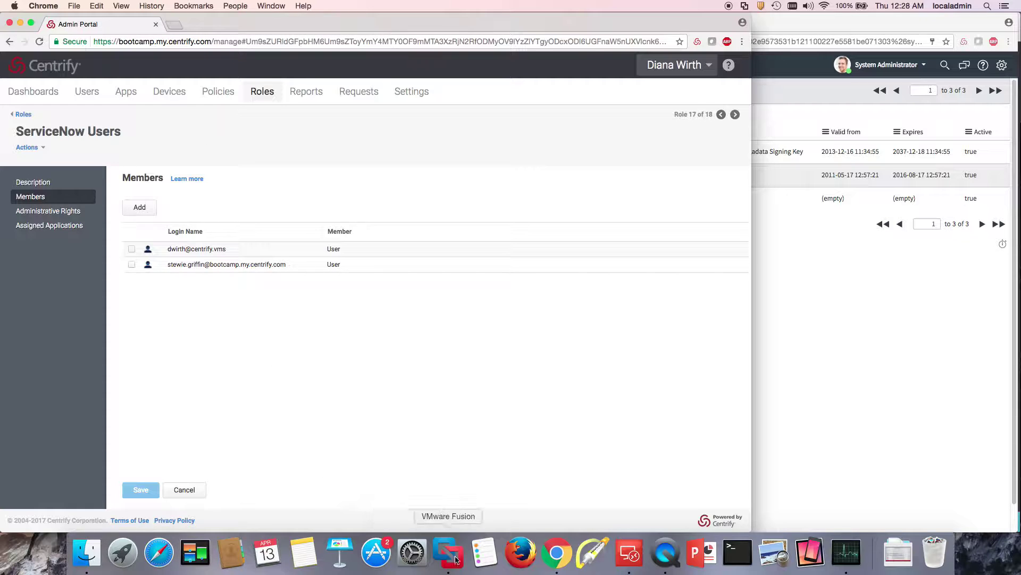
click(592, 552)
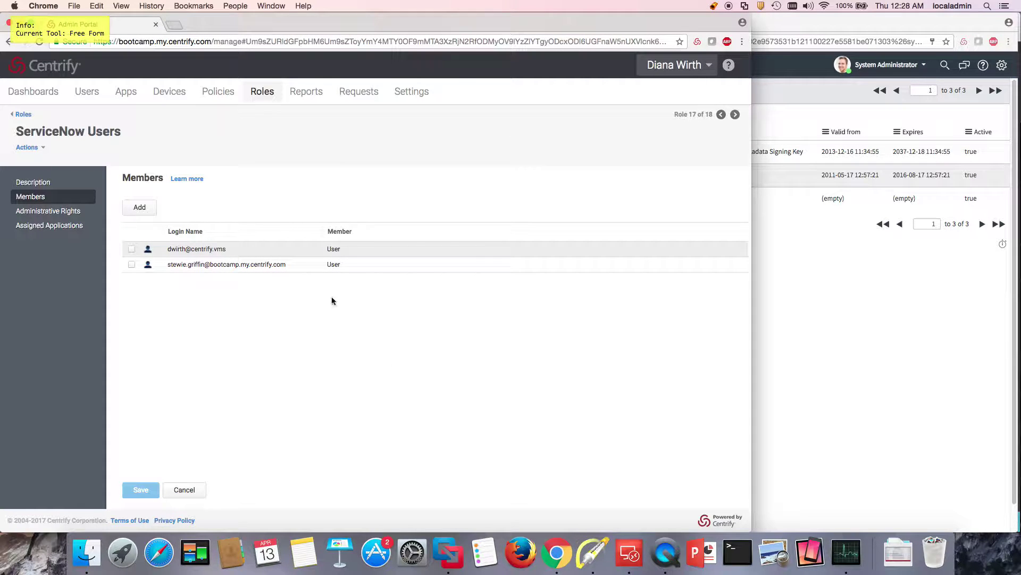
click(289, 198)
drag(264, 198, 225, 247)
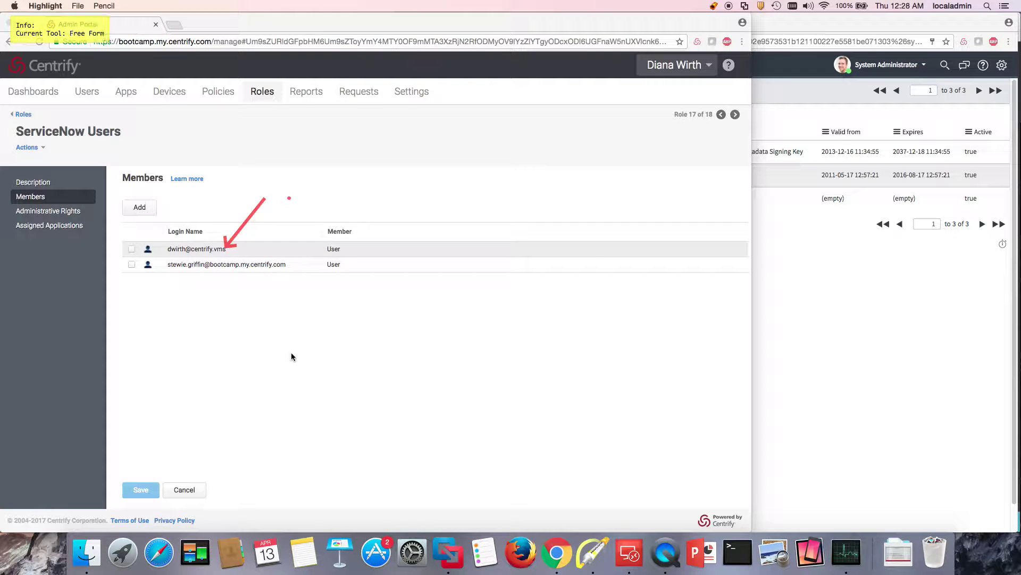
drag(286, 349, 237, 278)
key(Escape)
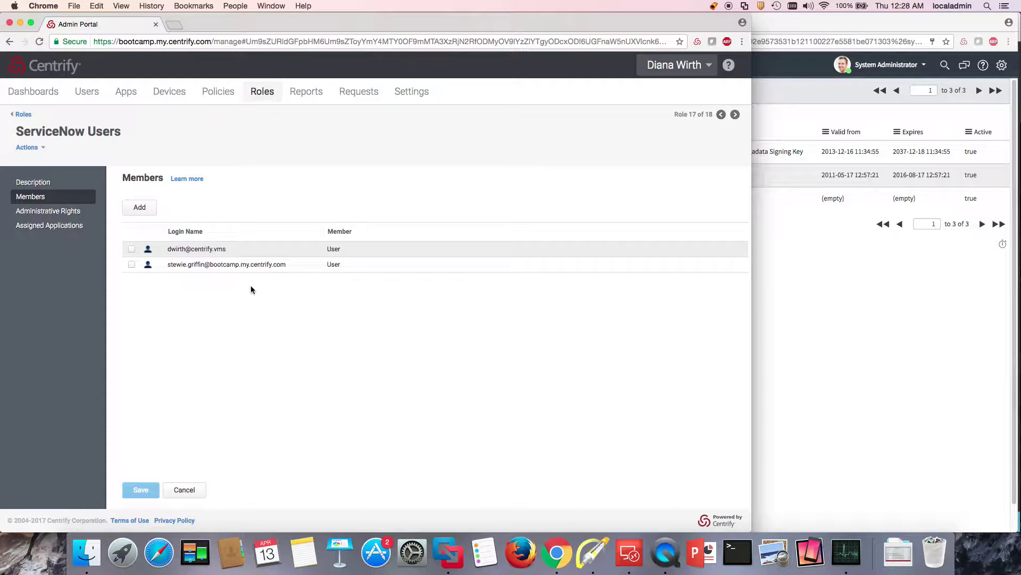
Start adding a web app in the Centrify Apps section and search the catalog for servicenow
click(297, 336)
click(128, 95)
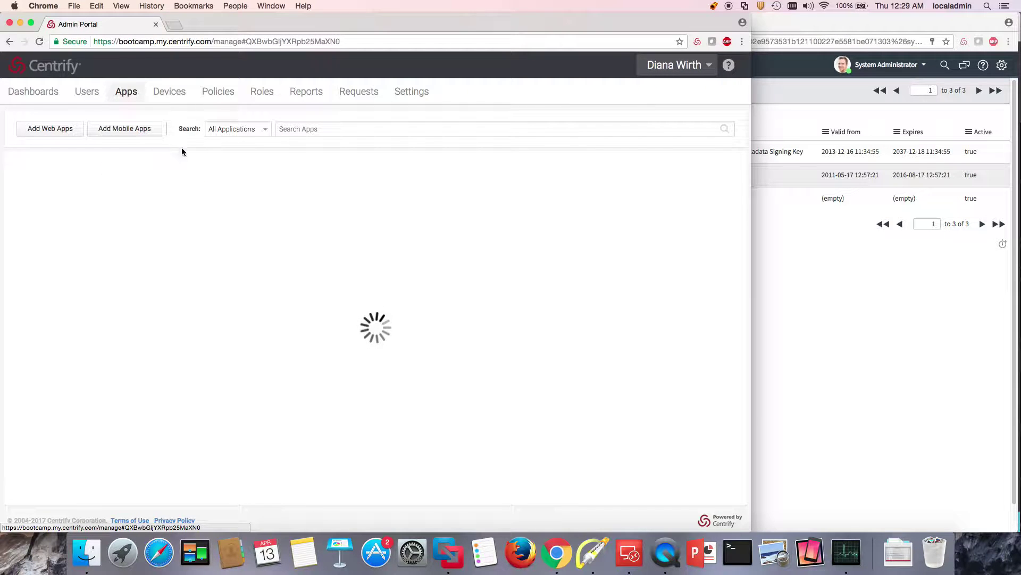
click(43, 135)
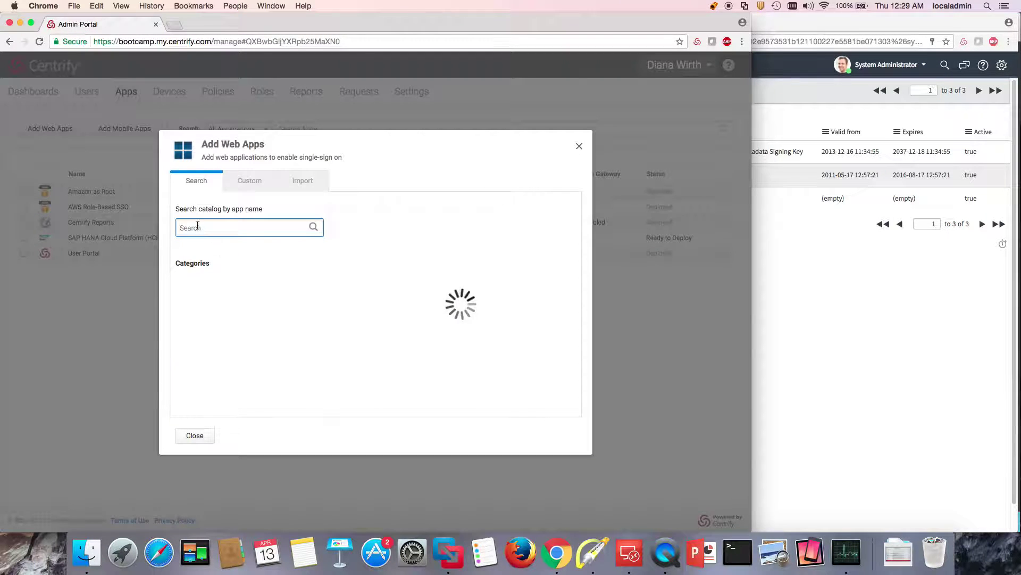
text(servicenow)
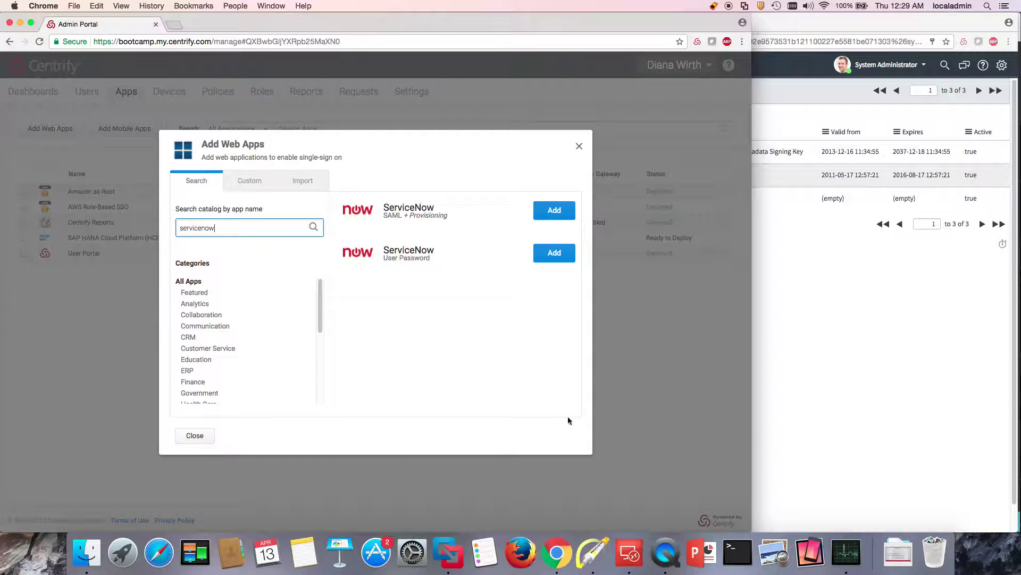
Mark the ServiceNow SAML + Provisioning catalog entry with a freehand stroke and clear the drawing
click(592, 552)
drag(473, 170, 452, 199)
key(Escape)
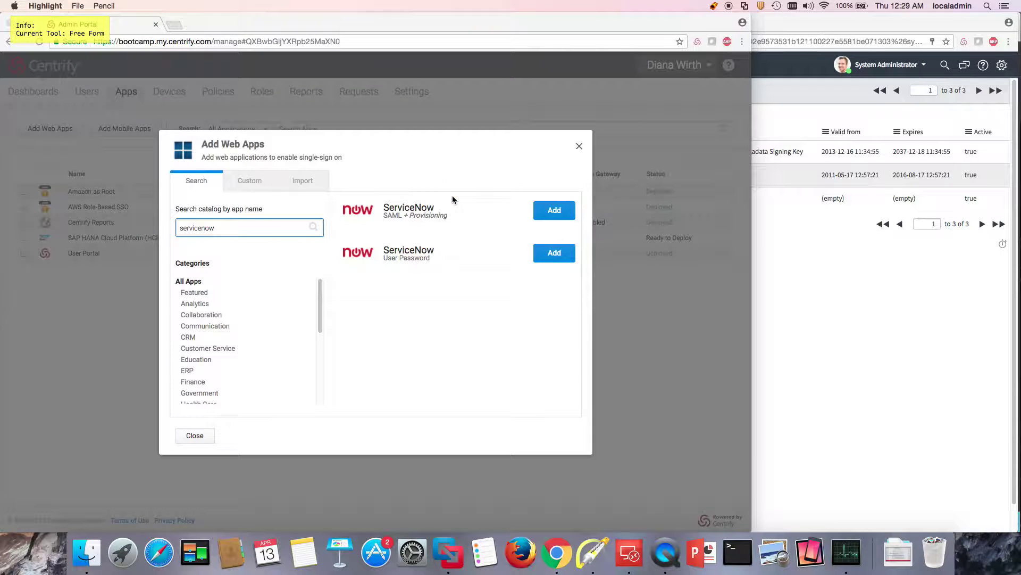
Add the ServiceNow SAML + Provisioning web app and open its application settings
click(553, 219)
click(327, 388)
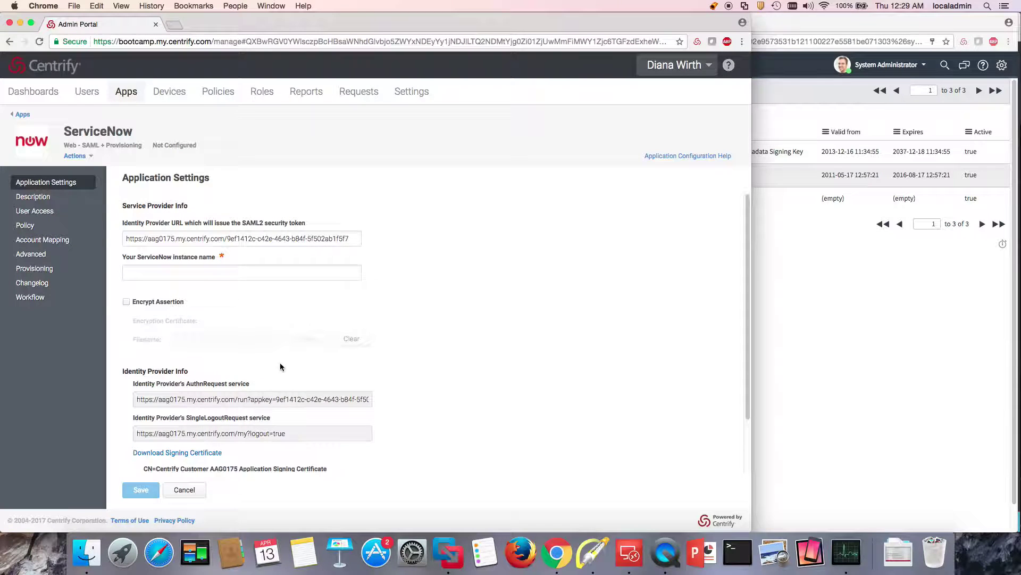
View the ServiceNow application configuration help, and download the signing certificate from the app's settings
click(665, 155)
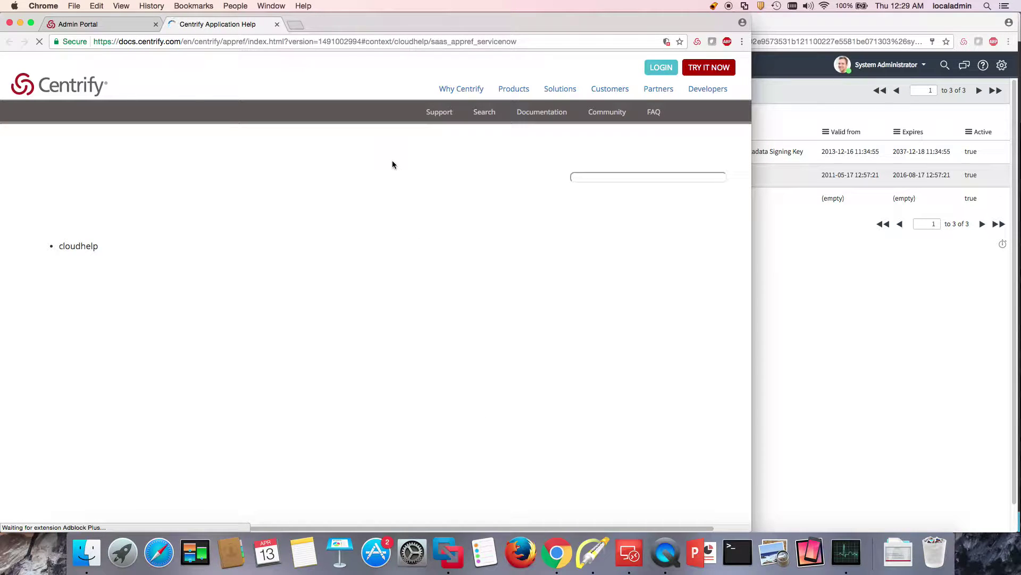
click(103, 24)
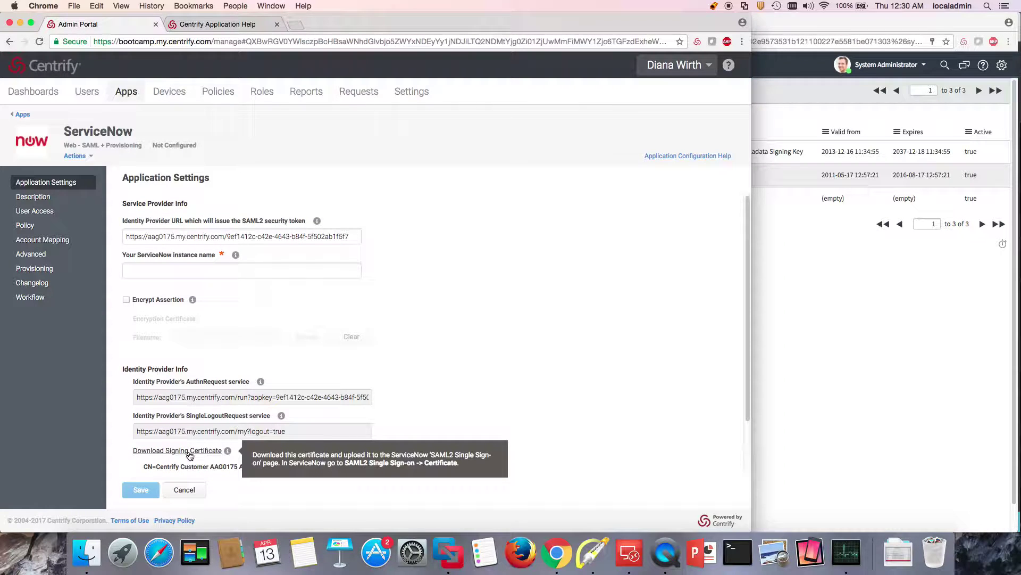
click(189, 452)
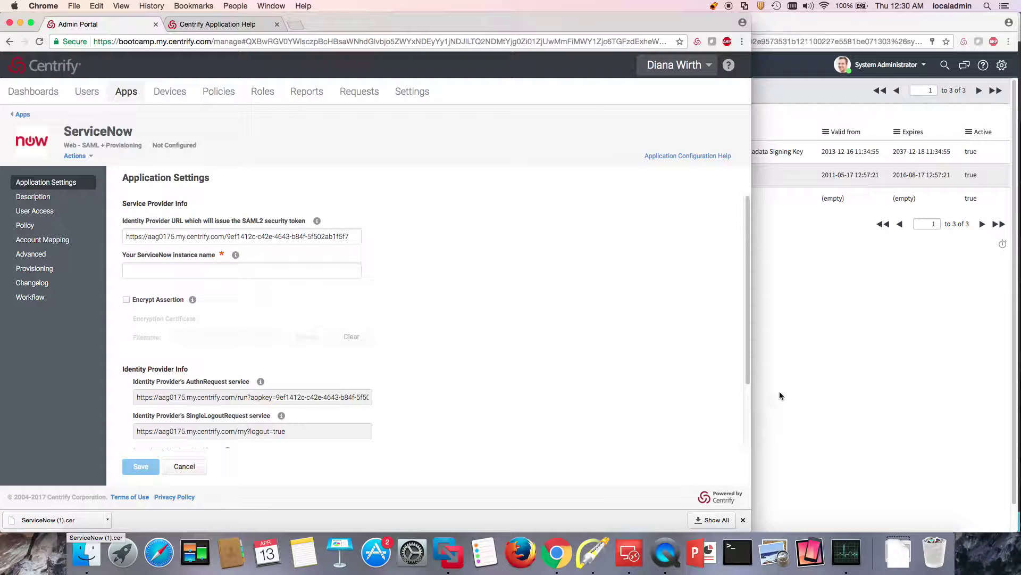
Switch to ServiceNow and create a new record in the X.509 Certificates list
click(838, 336)
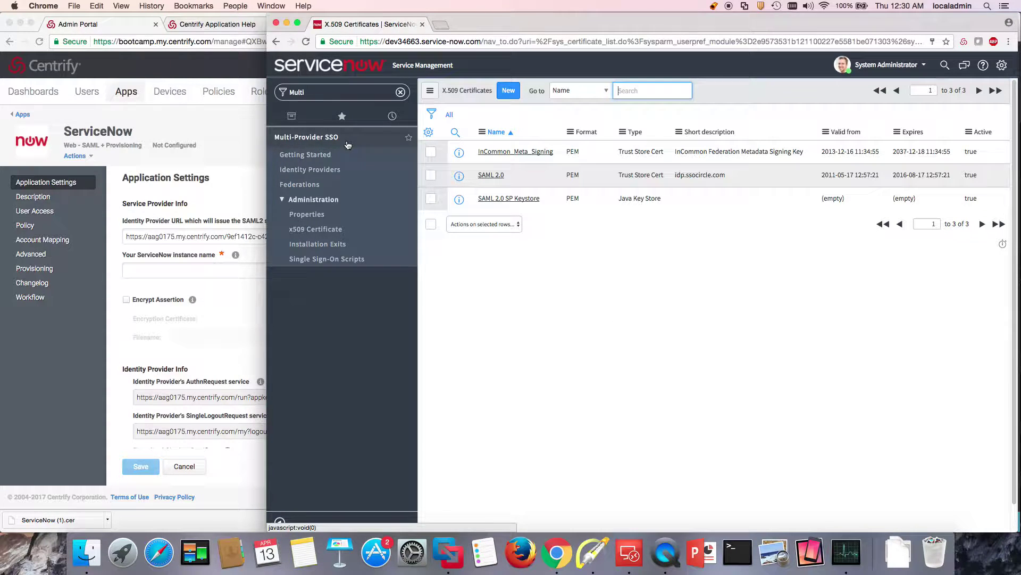
click(326, 234)
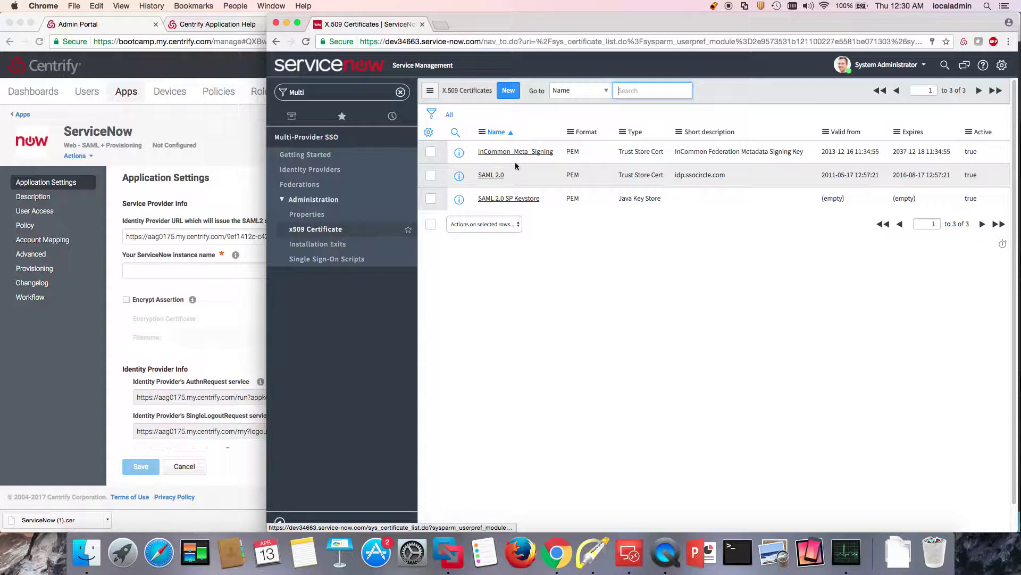
click(510, 91)
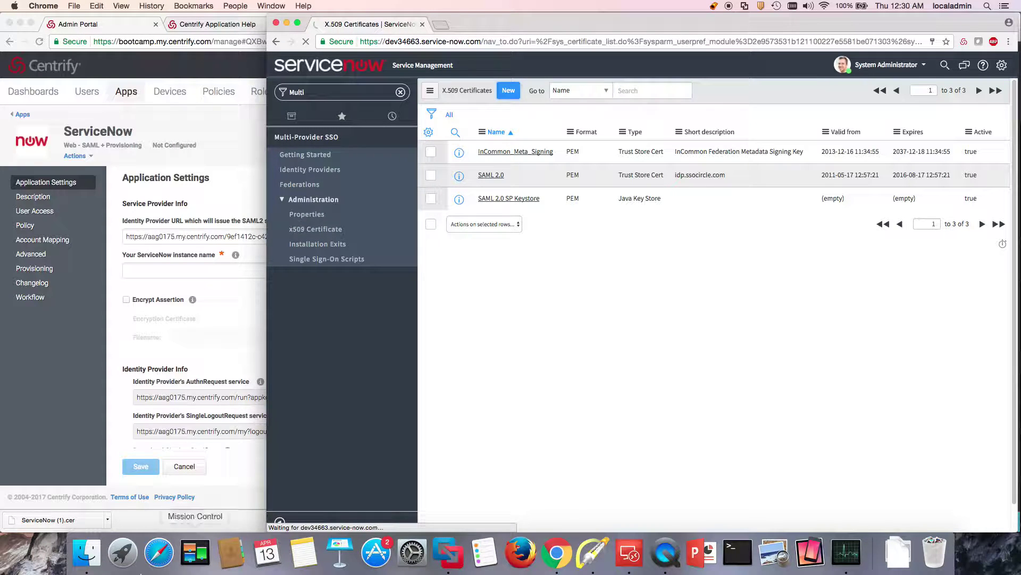
Reveal the downloaded ServiceNow (1).cer file in Finder and move the Downloads window fully into view
click(108, 526)
click(108, 524)
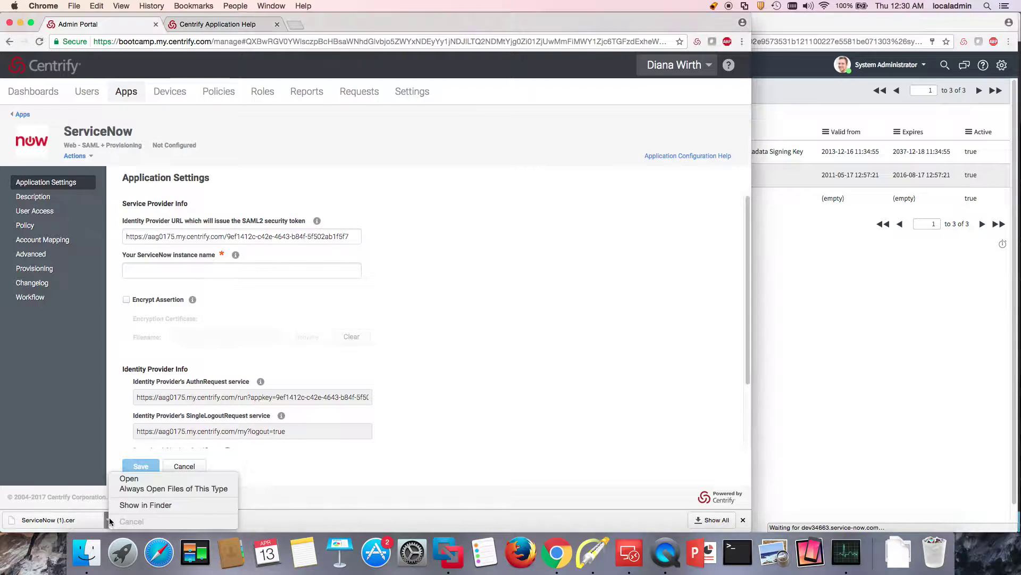
click(144, 505)
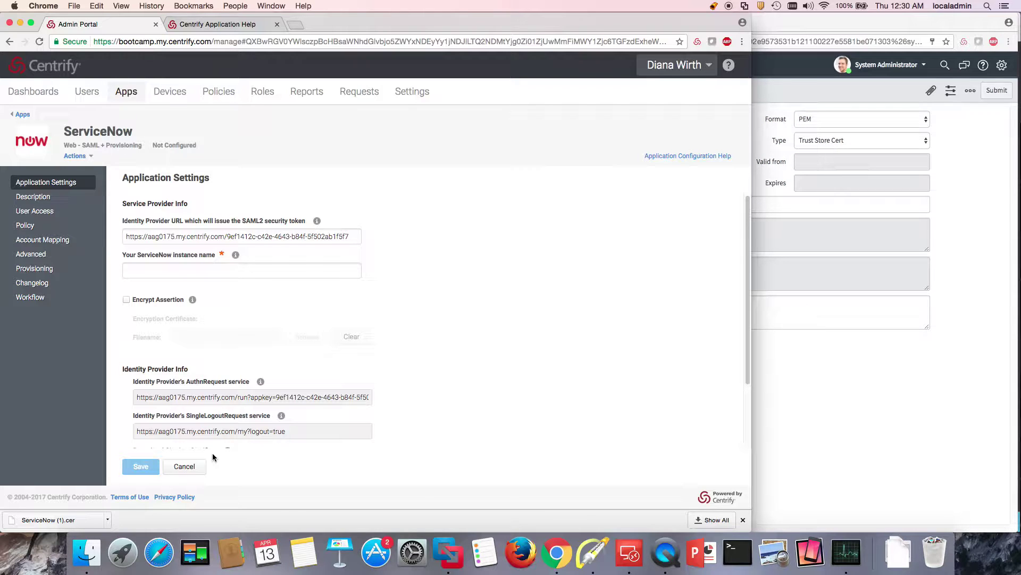
click(108, 520)
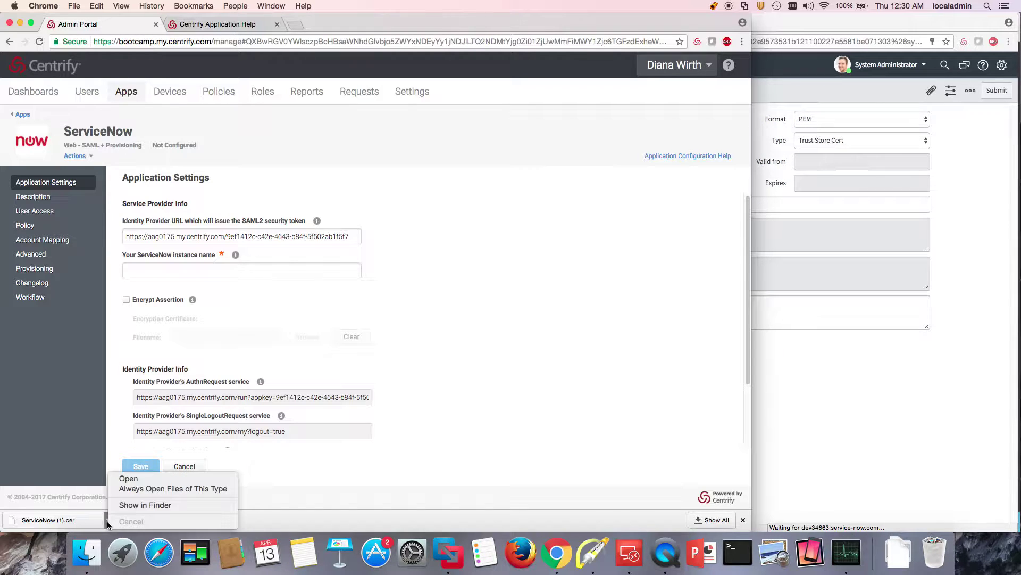
click(135, 506)
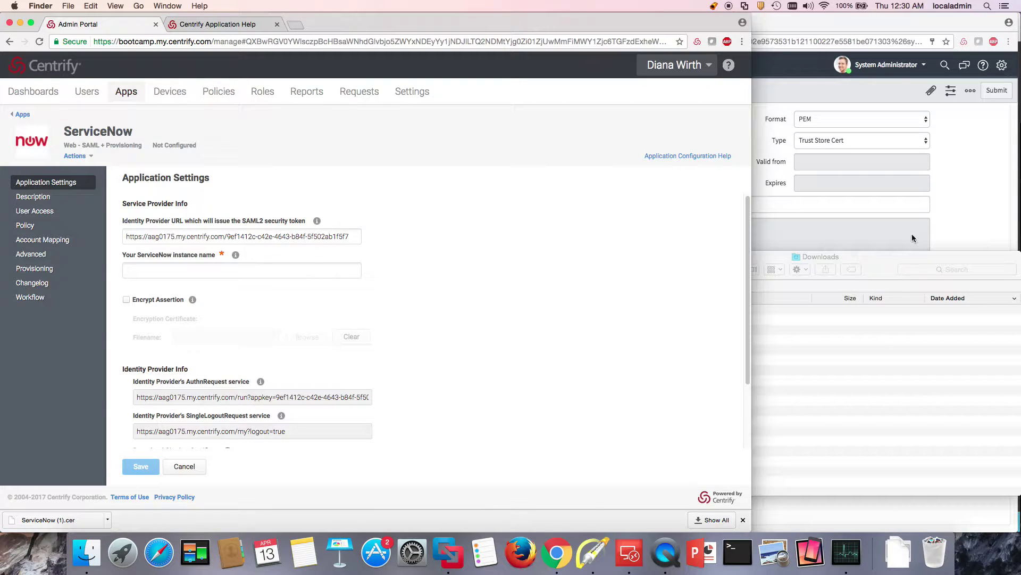
click(893, 261)
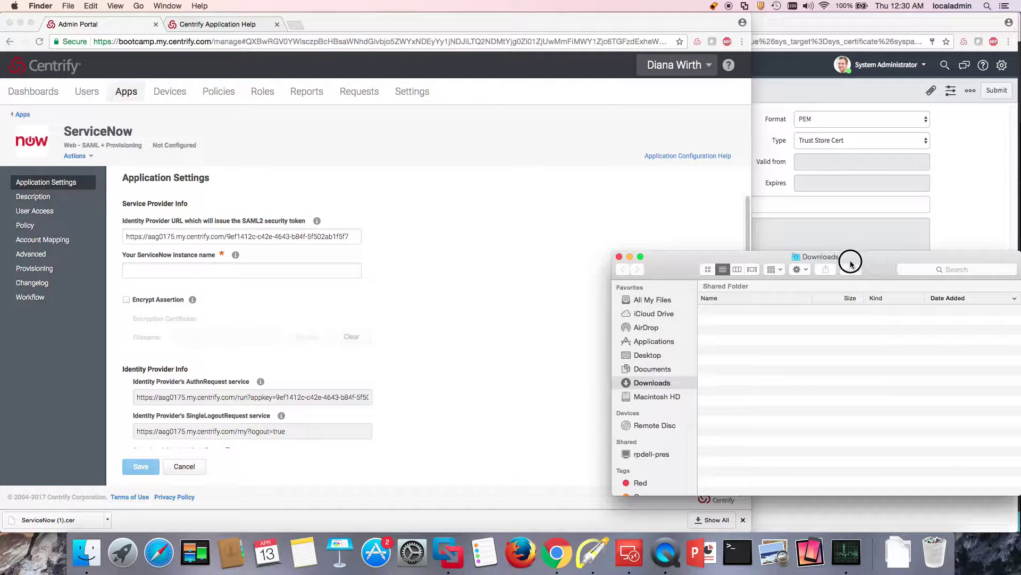
drag(851, 263, 481, 242)
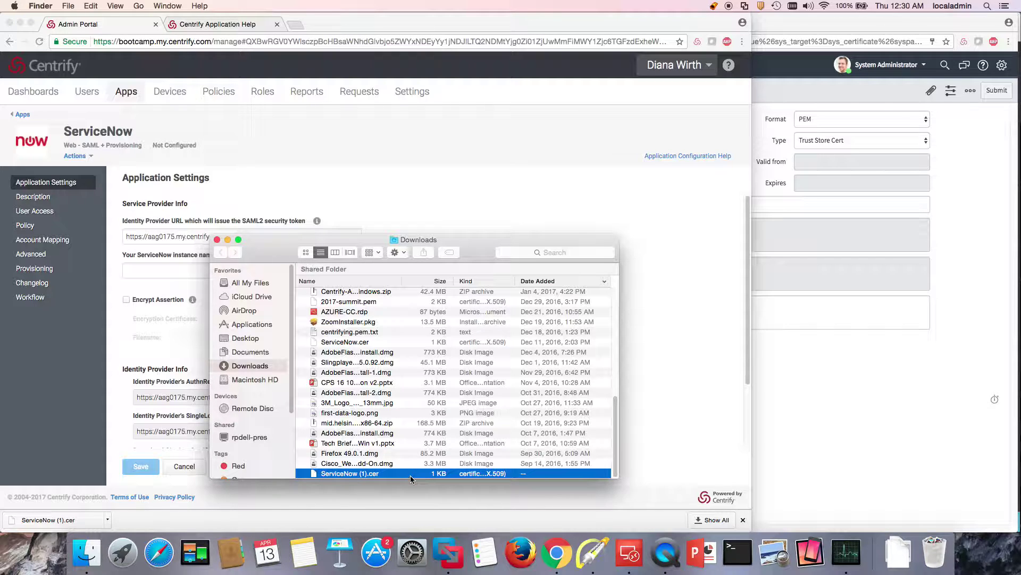
Check the open options for ServiceNow (1).cer, and launch TextEdit through a system search for text
right_click(410, 474)
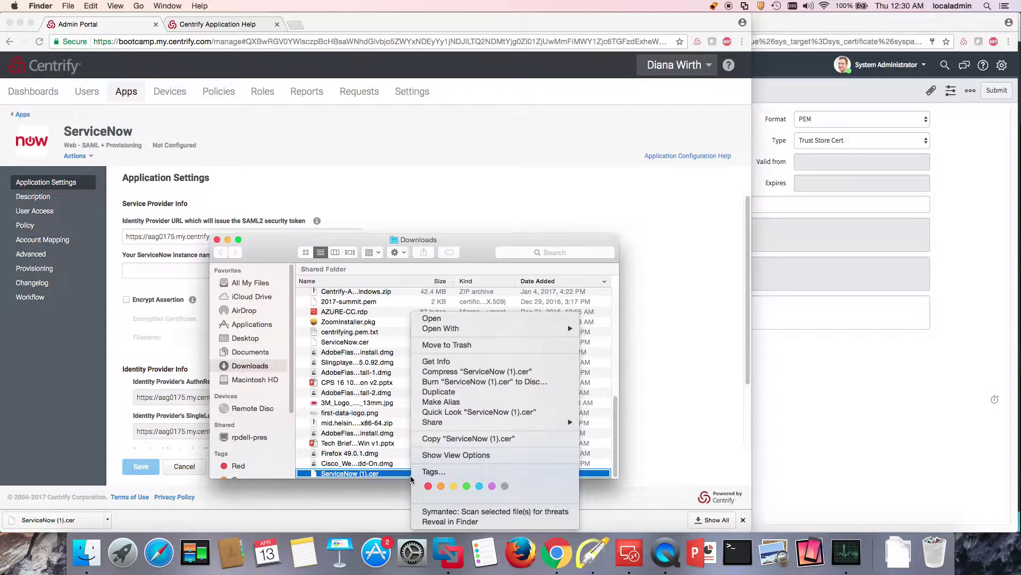
click(499, 333)
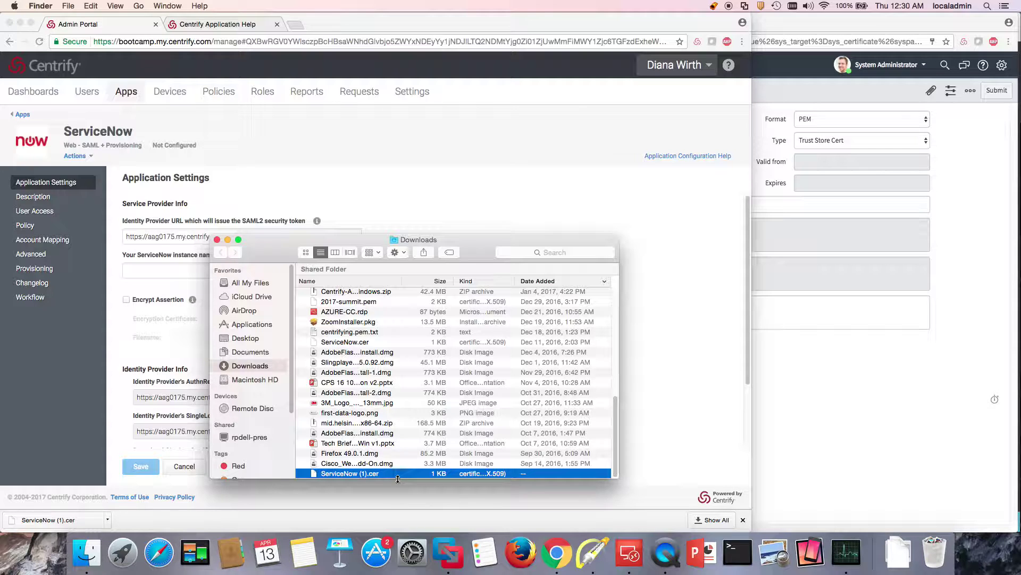
click(986, 7)
text(t)
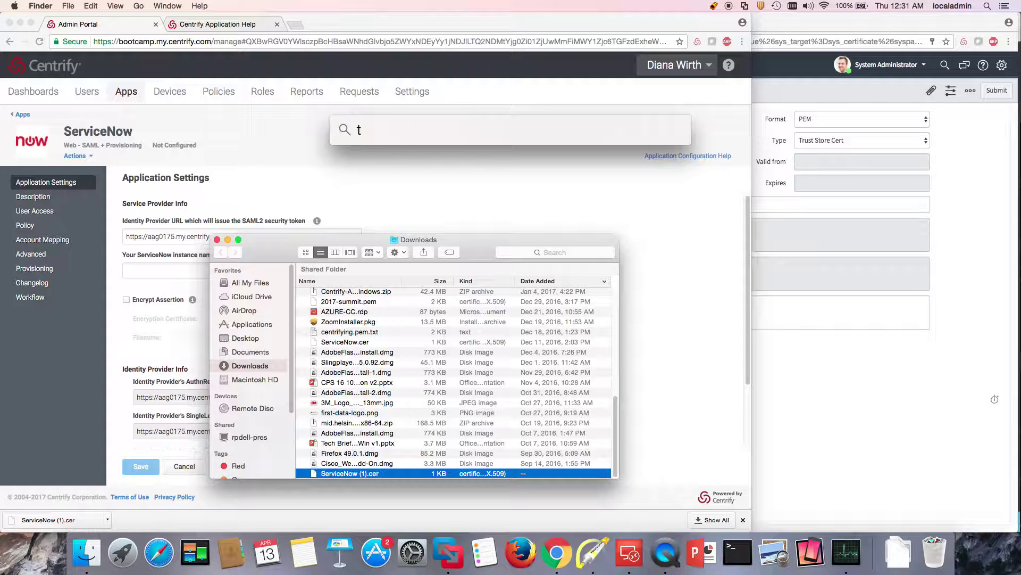
text(ext)
key(Return)
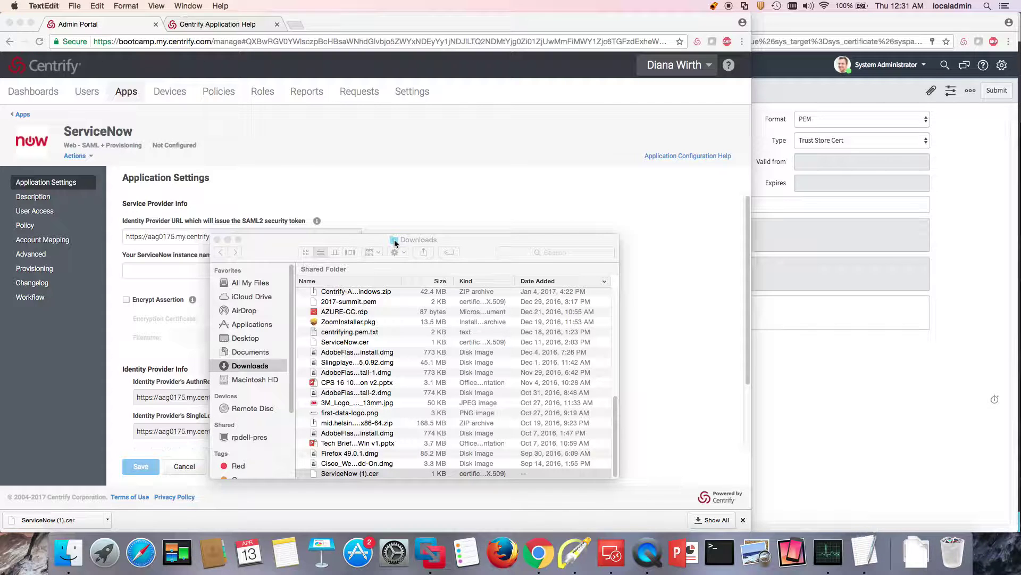
Insert ServiceNow (1).cer from the Downloads folder into the blank TextEdit document
drag(500, 244, 559, 178)
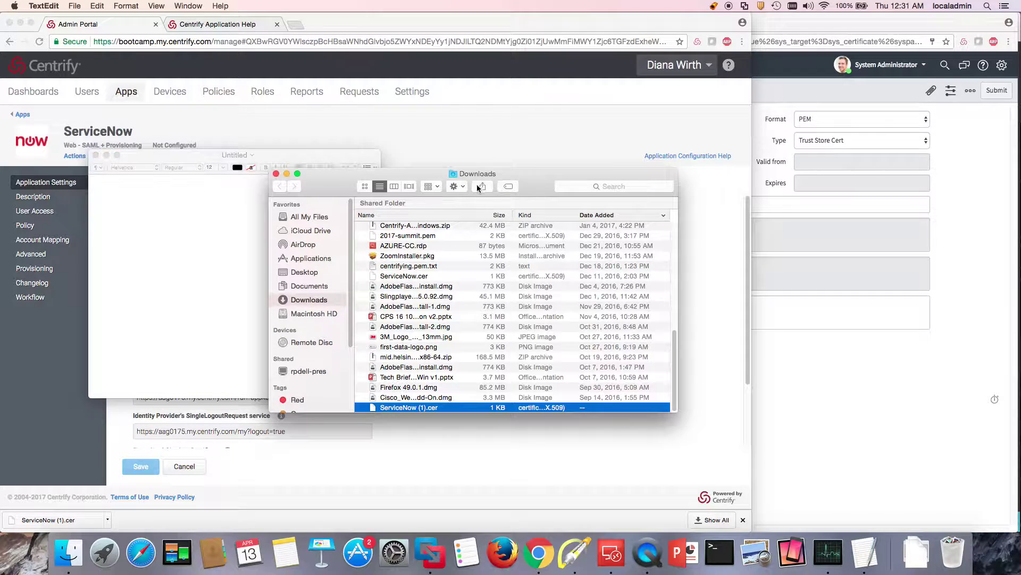
drag(405, 412, 155, 315)
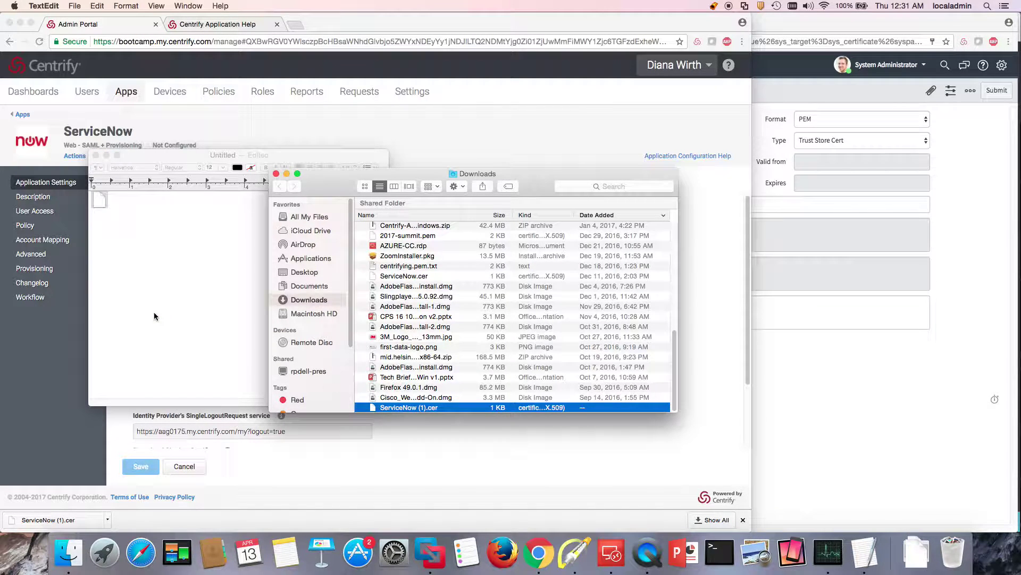
click(155, 283)
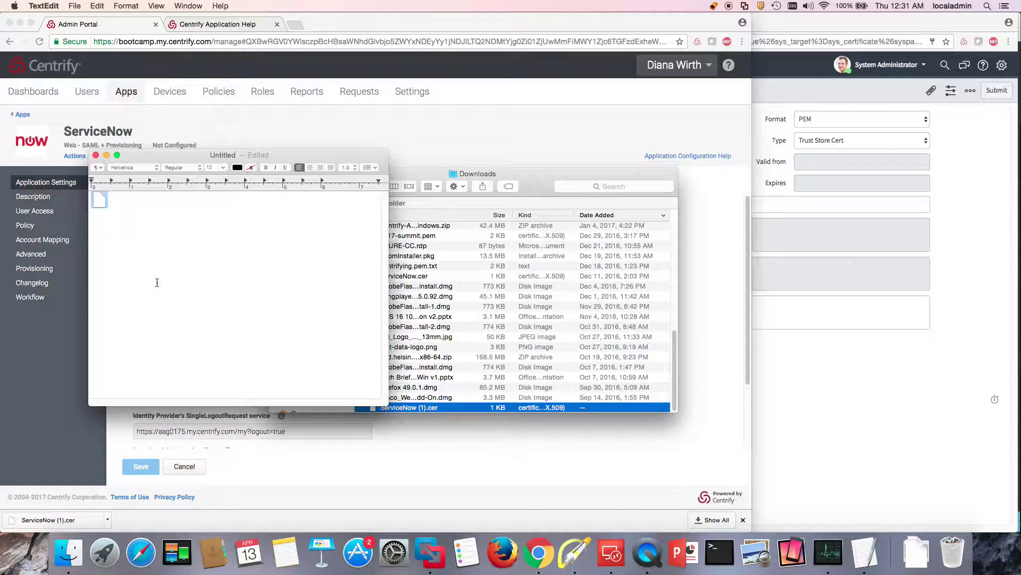
Check the embedded certificate file's attachment options, and delete it from the Untitled TextEdit document
click(98, 201)
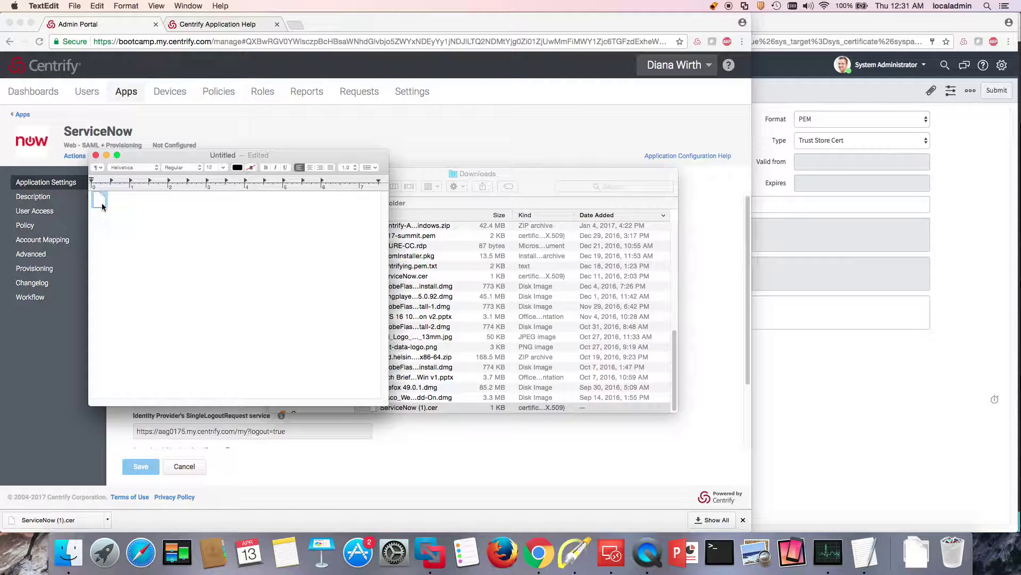
click(111, 203)
click(112, 201)
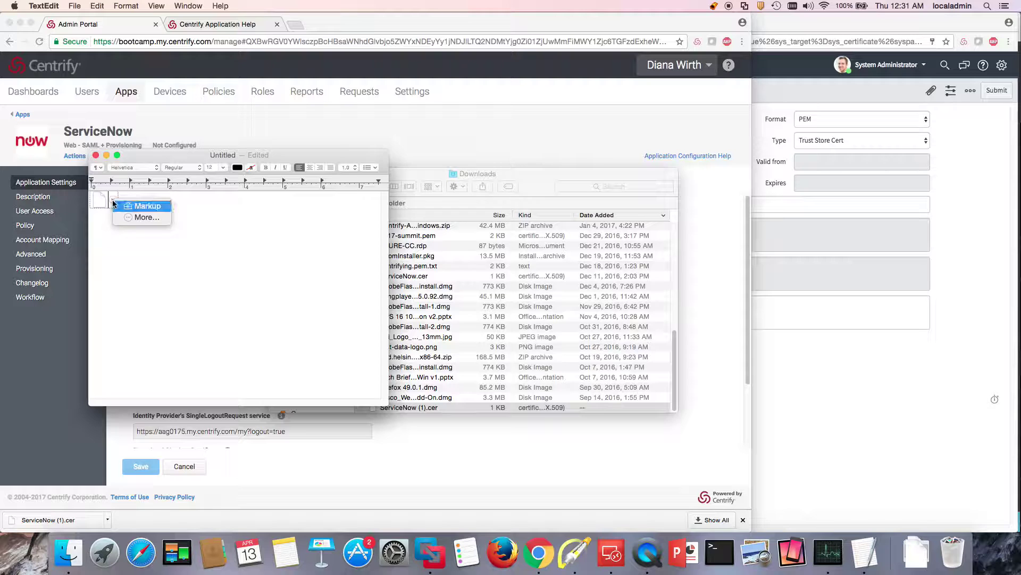
click(149, 225)
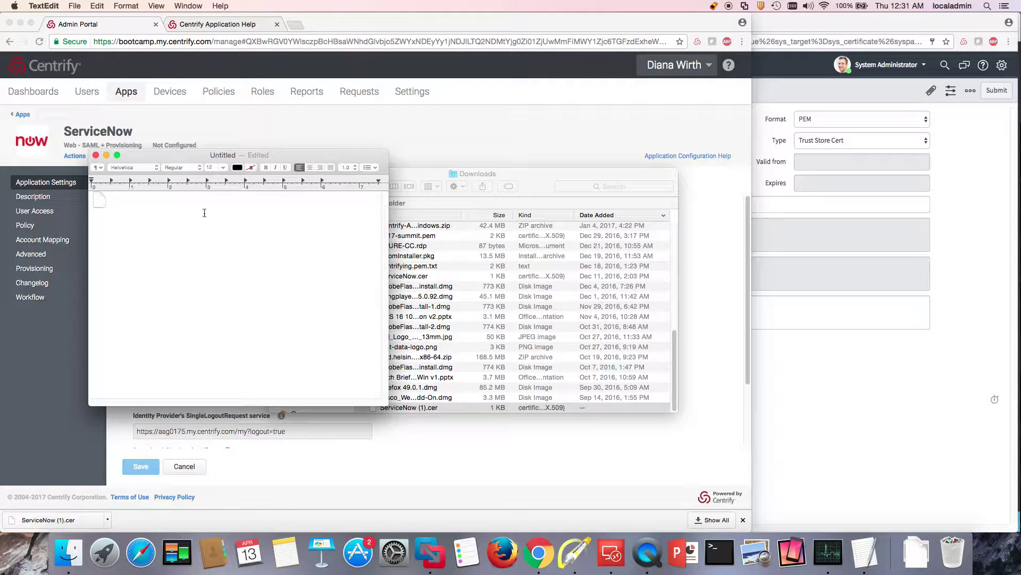
drag(99, 199, 65, 204)
key(BackSpace)
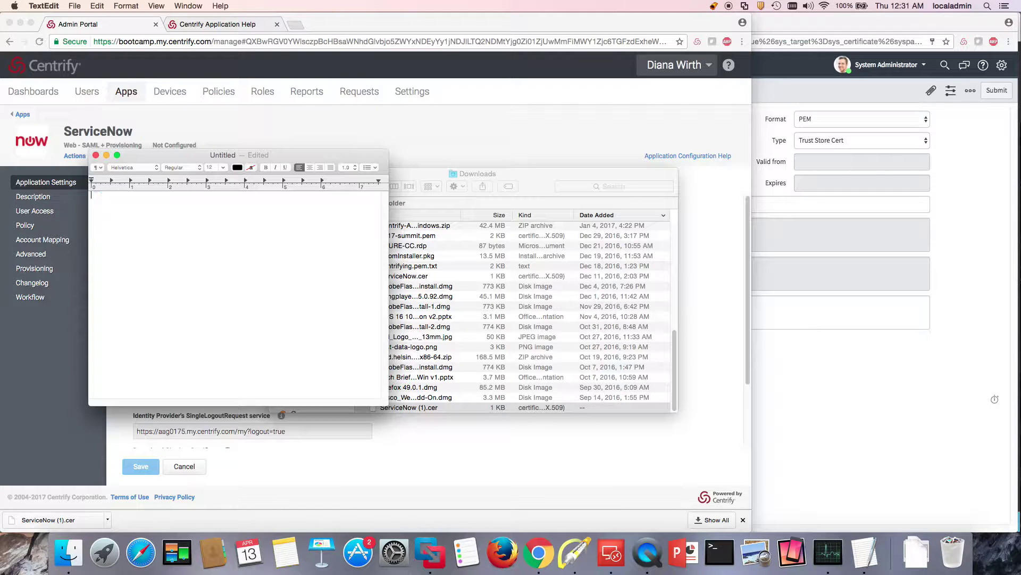
Open ServiceNow (1).cer from the Downloads folder in TextEdit, sorting the files by newest modification date to find it
click(75, 7)
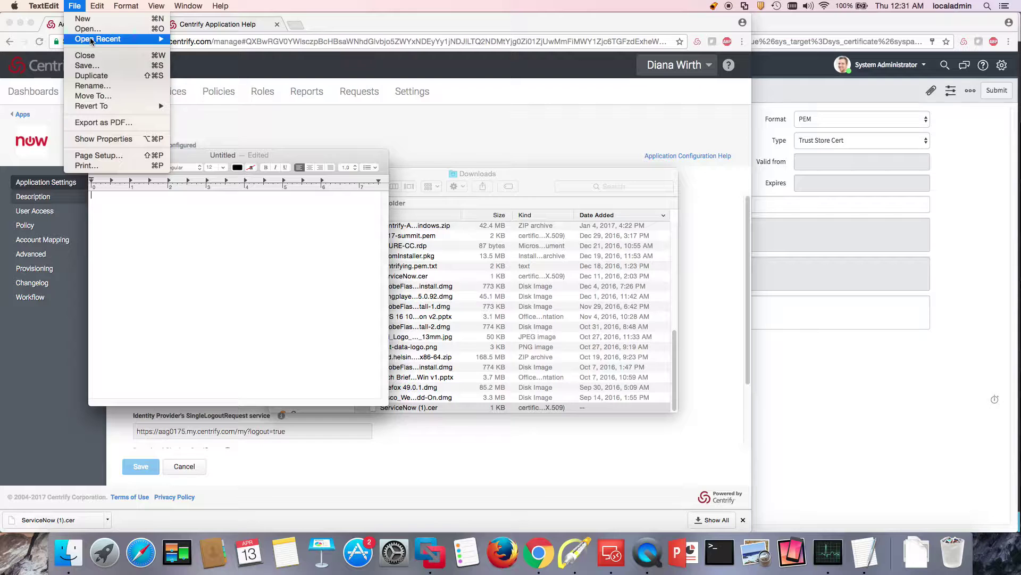
key(Escape)
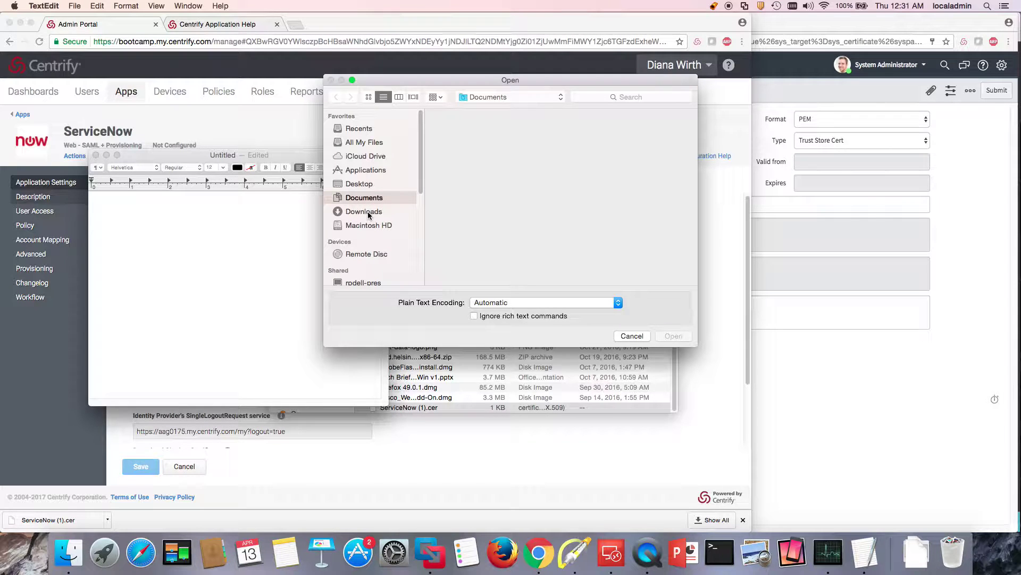
click(368, 211)
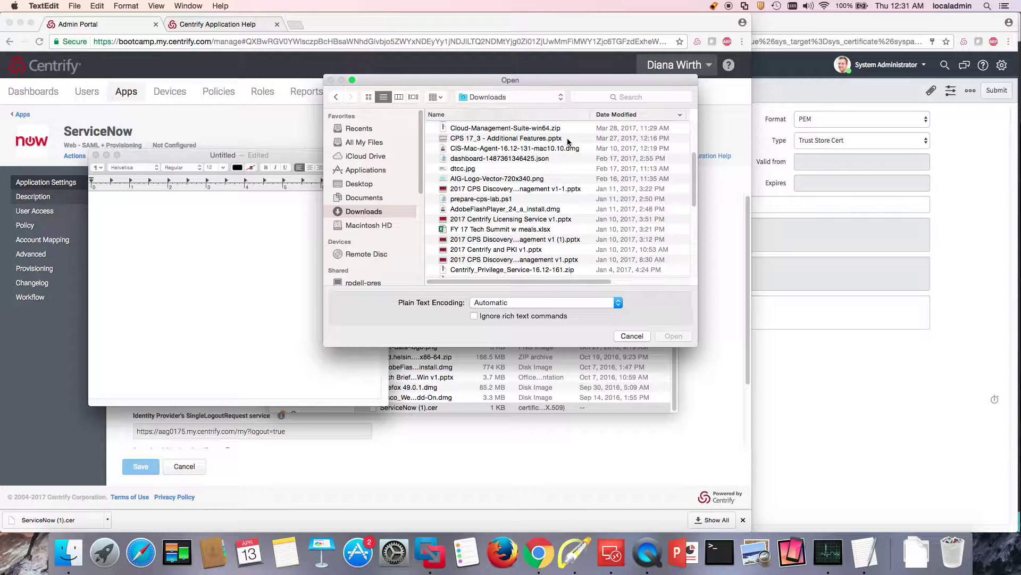
click(616, 304)
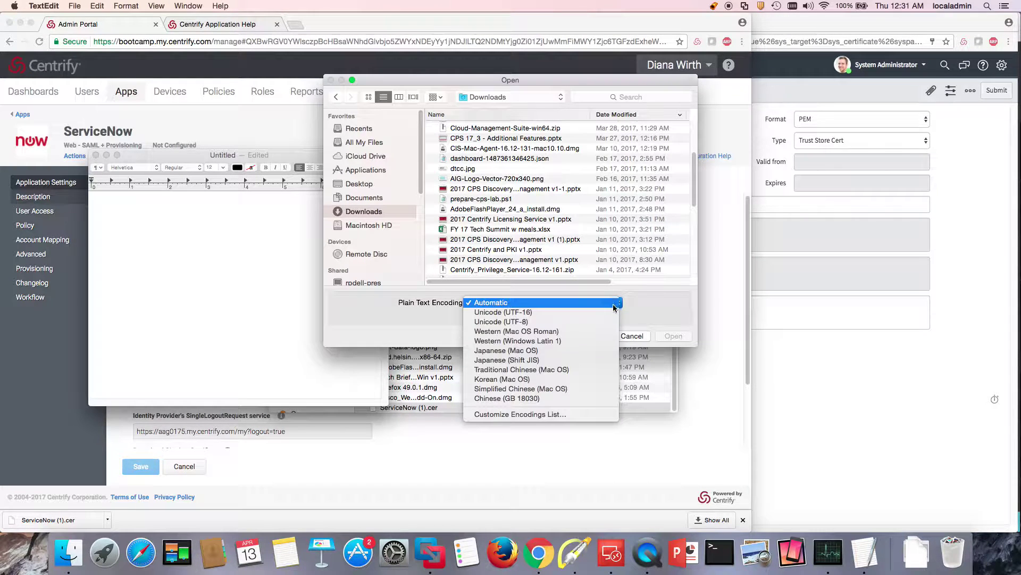
click(614, 304)
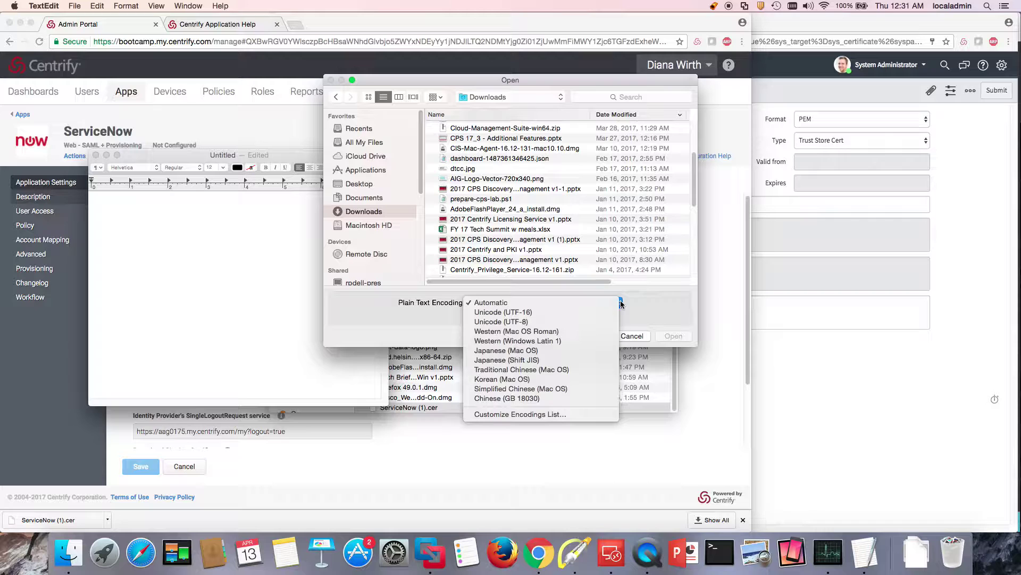
click(629, 115)
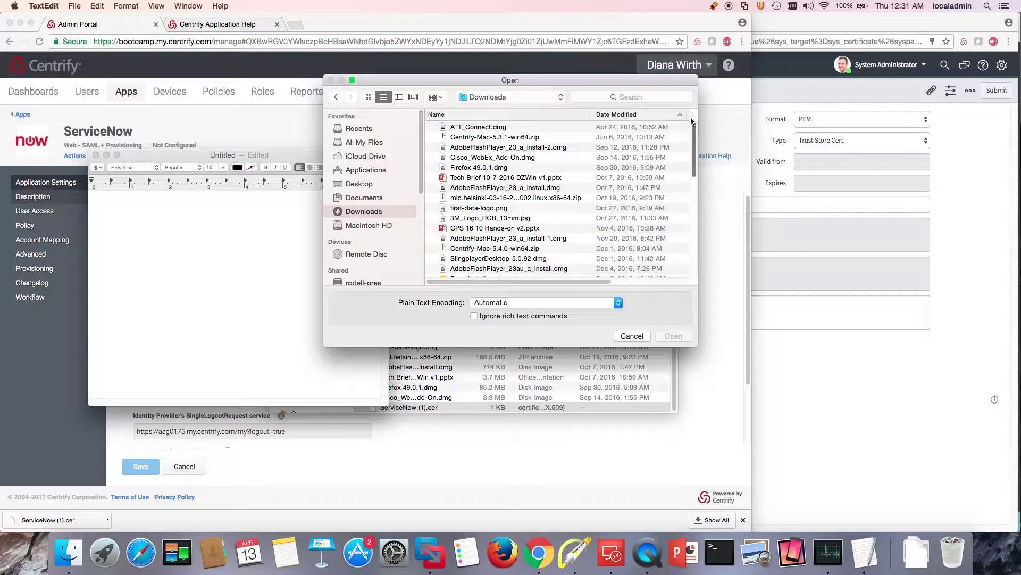
click(652, 117)
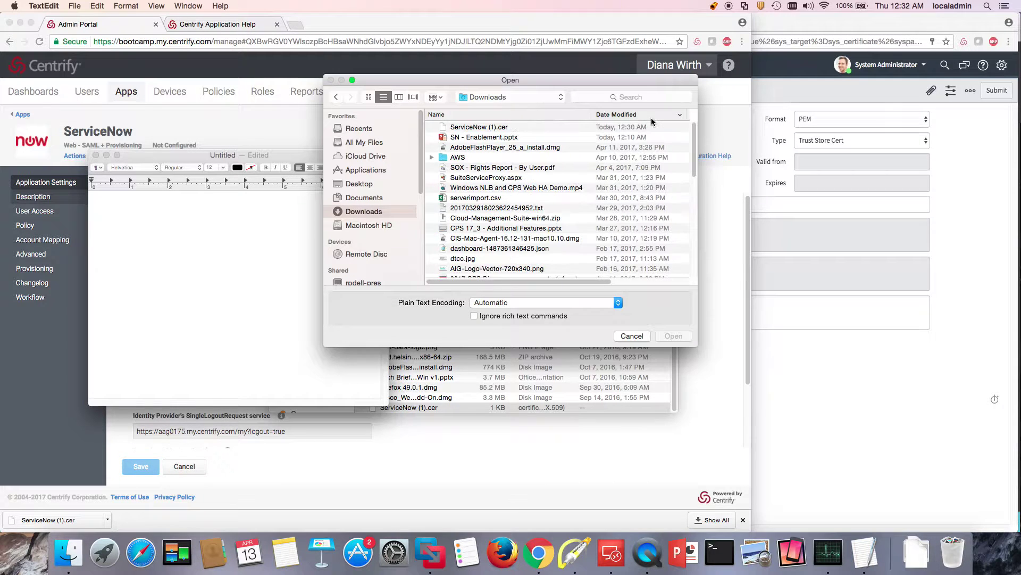
click(463, 126)
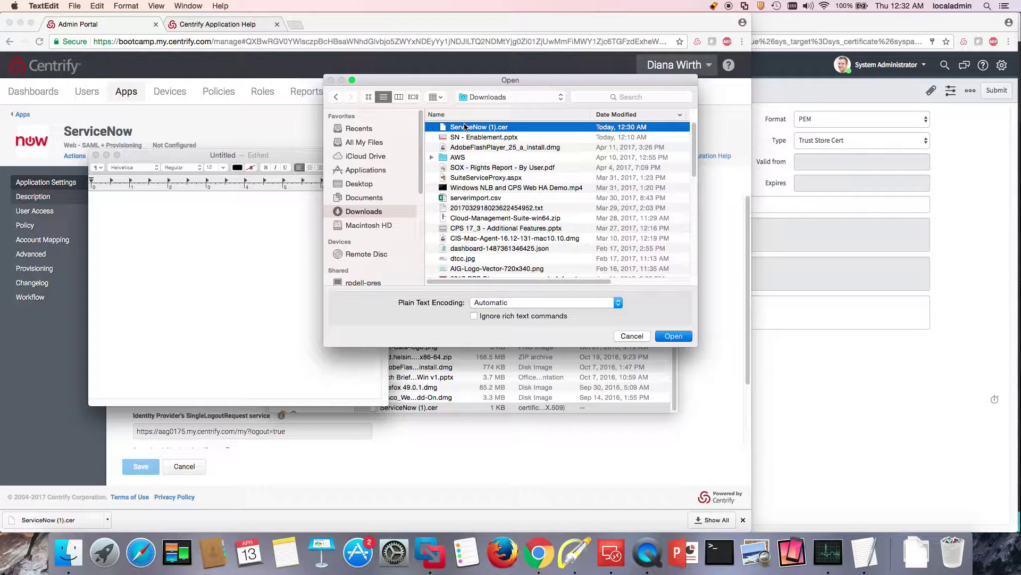
click(675, 336)
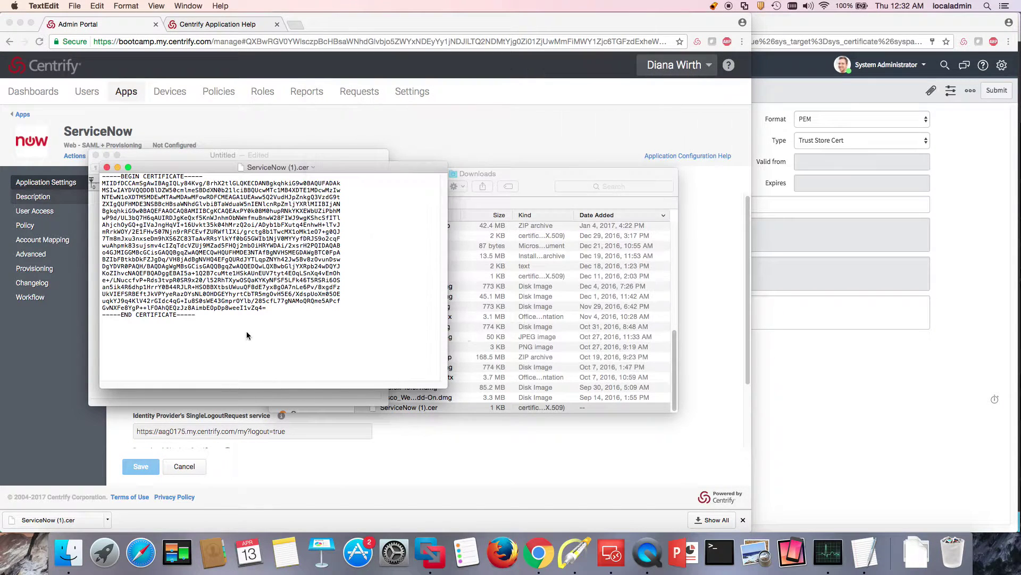
Copy the whole certificate text from ServiceNow (1).cer, including the BEGIN CERTIFICATE and END CERTIFICATE lines
drag(221, 315, 23, 167)
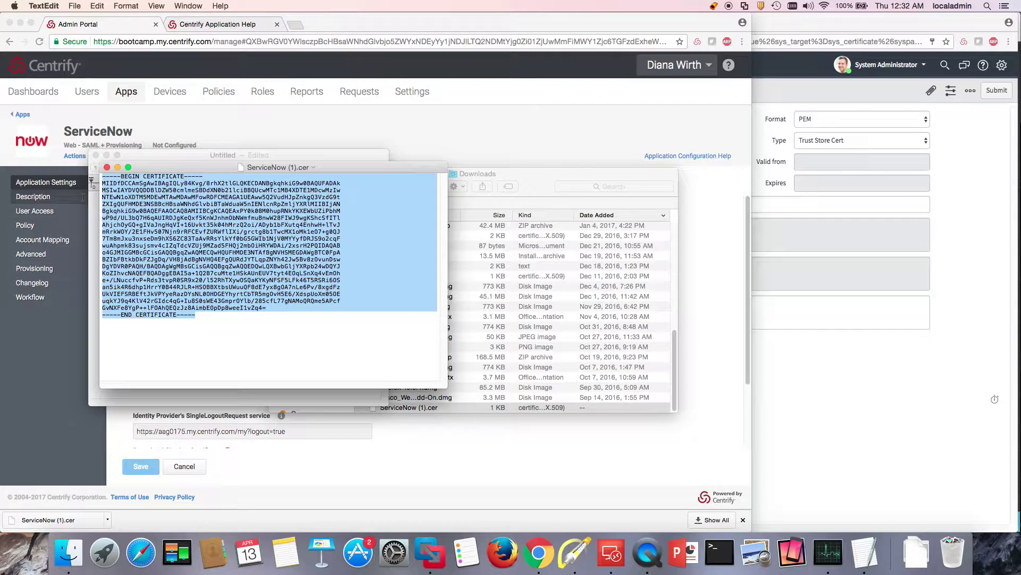
right_click(158, 232)
click(177, 272)
Switch to the ServiceNow window and name the new X.509 certificate record Bootcamp-Certificate
click(831, 395)
click(528, 121)
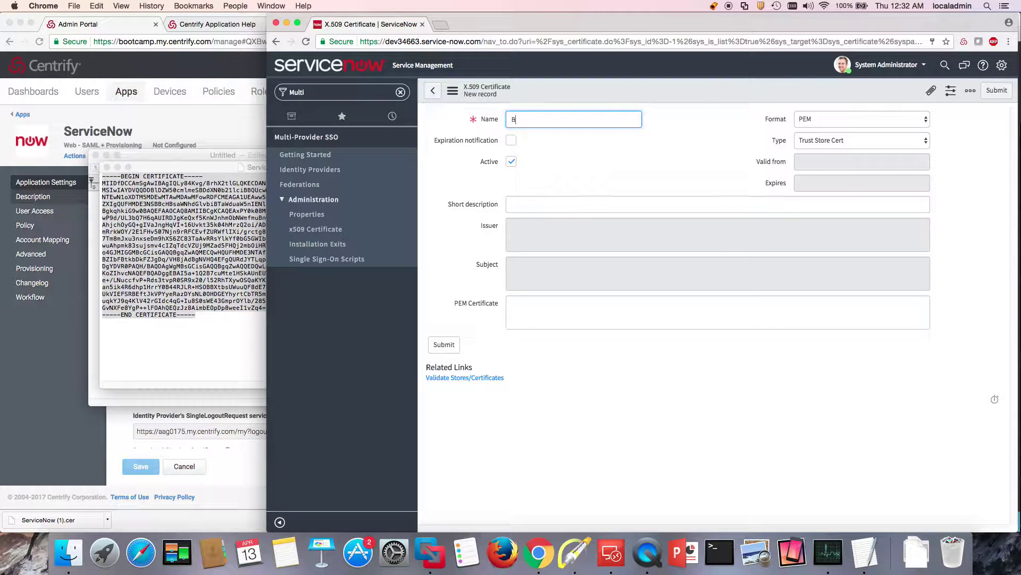
text(Bootcamp-Certificate)
Paste the copied certificate text as the record's PEM Certificate and submit the record
click(525, 308)
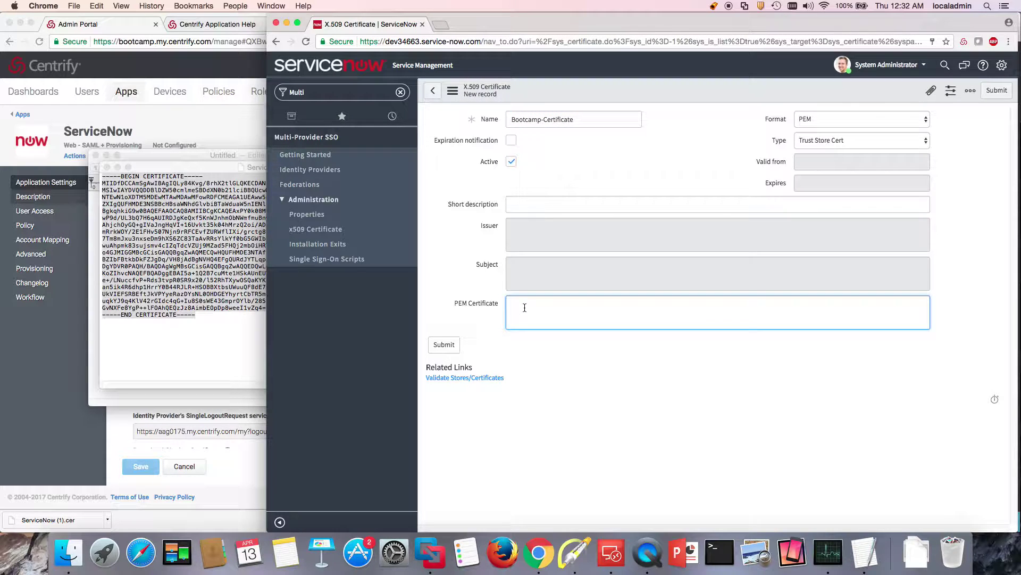
key(super+v)
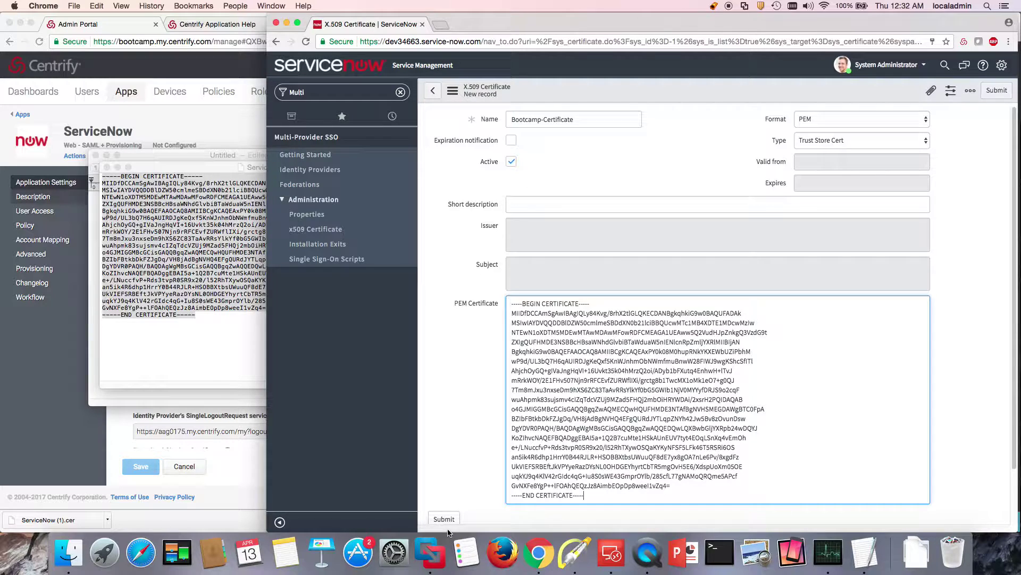
click(450, 523)
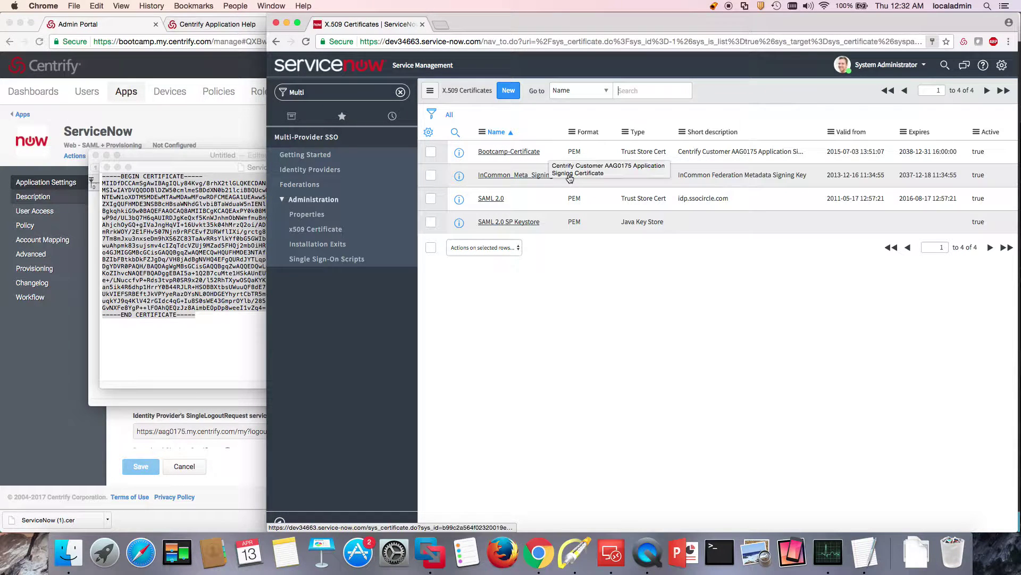
Close the ServiceNow (1).cer text document and dismiss the browser's offer to update the saved password
click(107, 167)
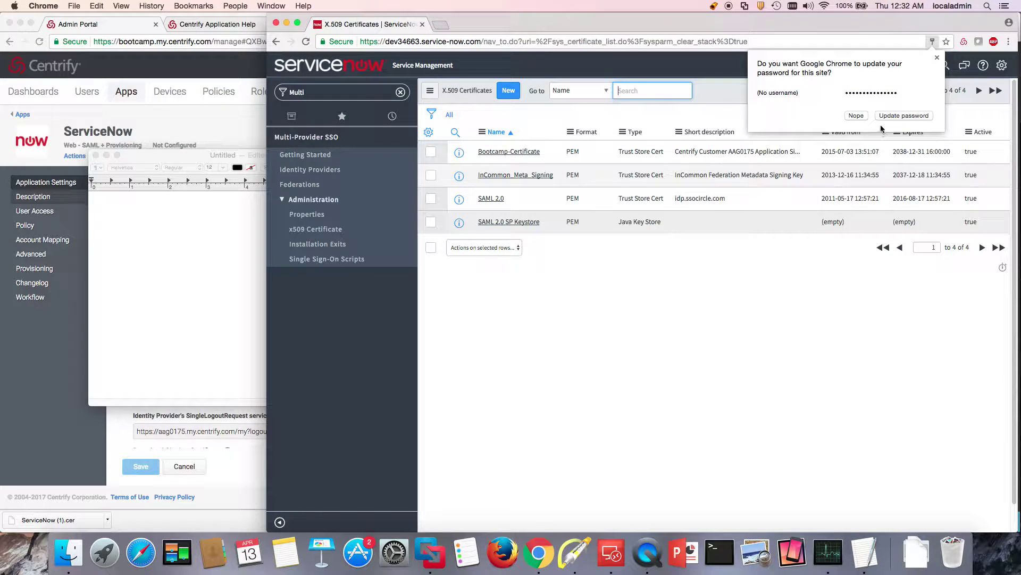
key(Escape)
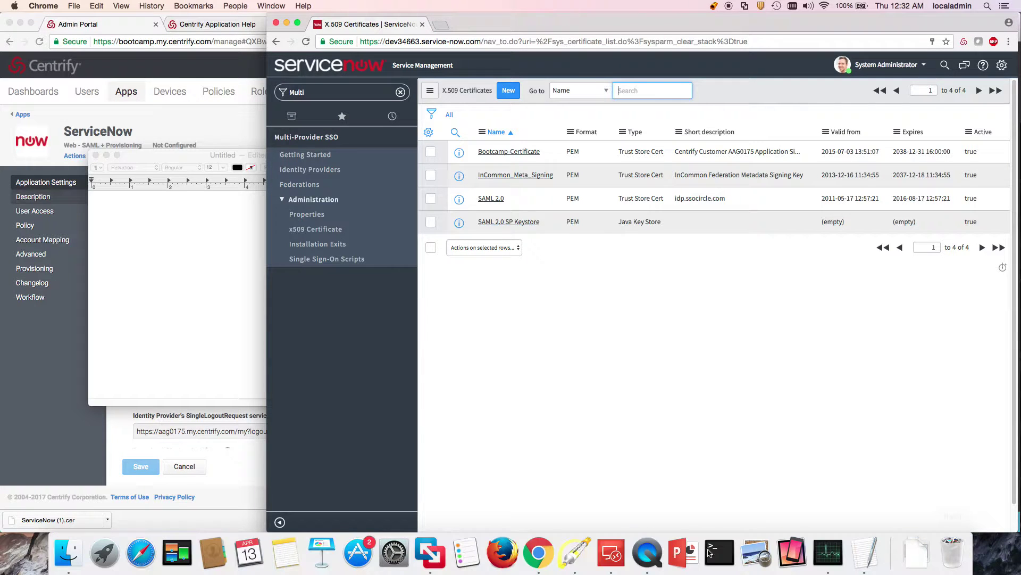
key(super+alt+d)
right_click(655, 571)
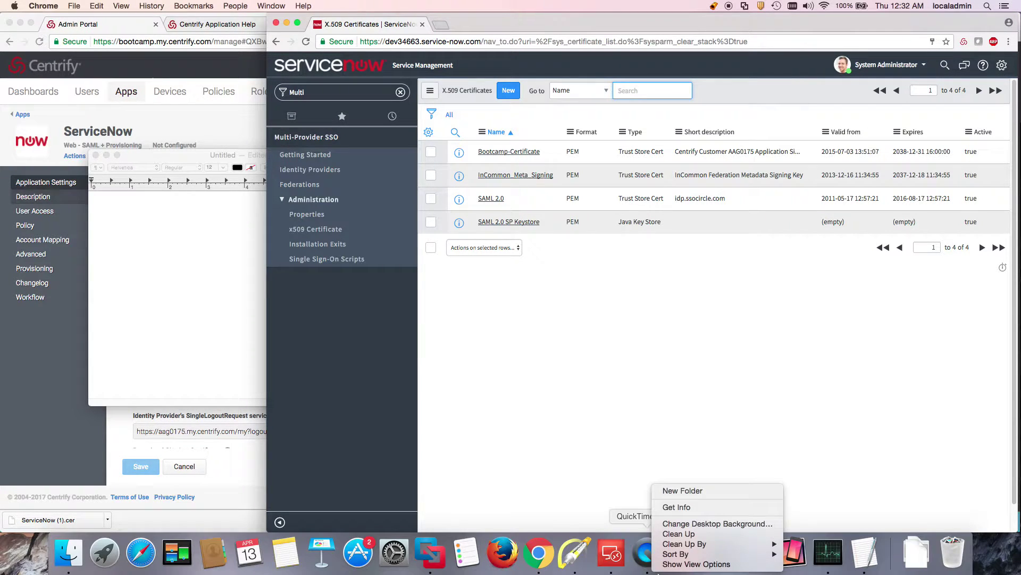